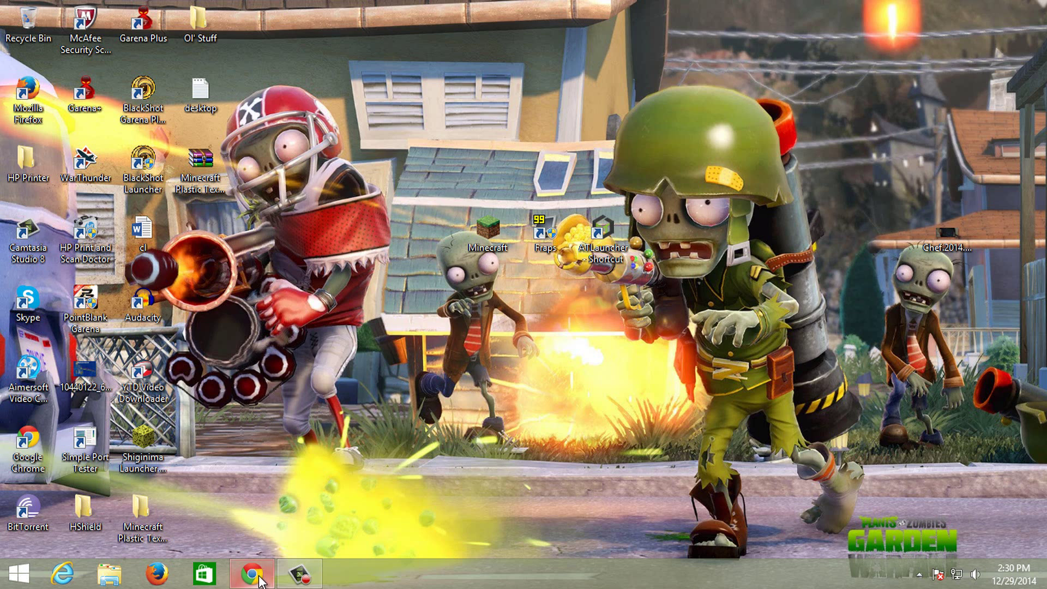
# Switch to Chrome and examine the Plastic Texture Pack video page, its description with the download link, and the pack's MediaFire page
pyautogui.click(267, 436)
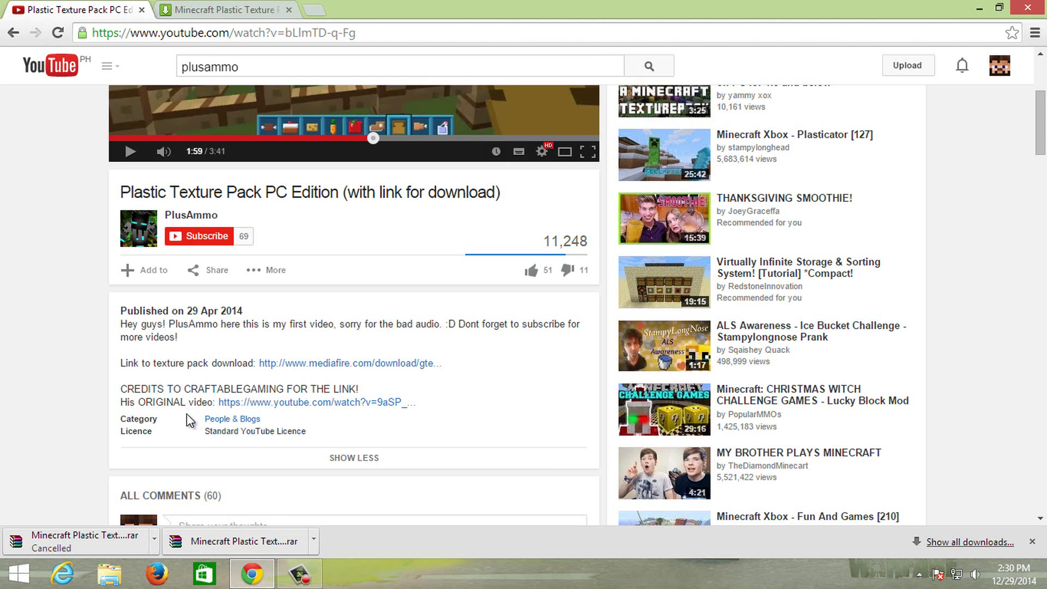
pyautogui.scroll(4, 90, 413)
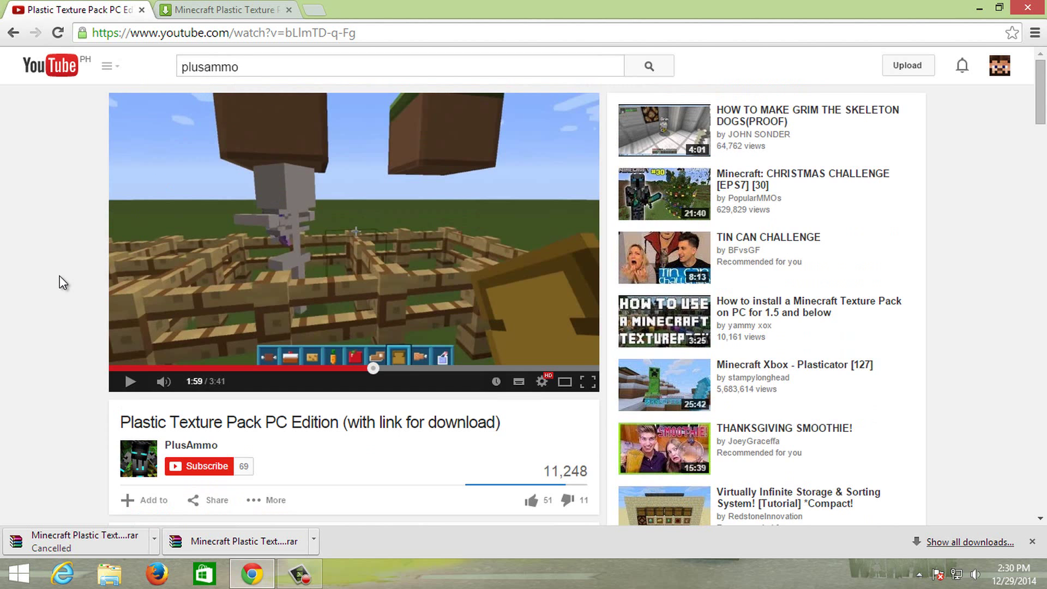
pyautogui.scroll(-1, 63, 281)
pyautogui.scroll(-1, 62, 282)
pyautogui.scroll(1, 63, 282)
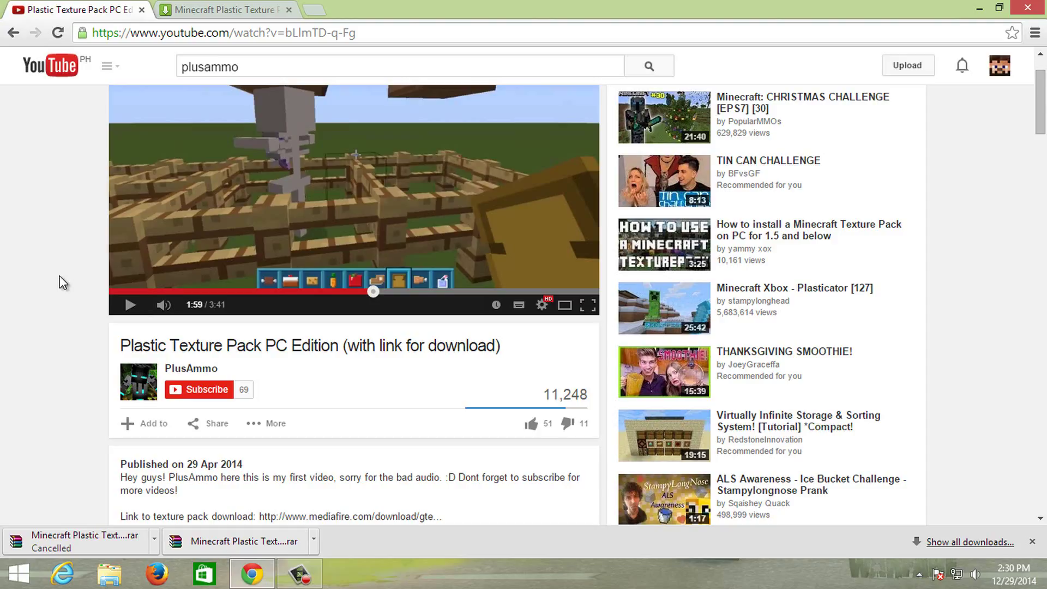
pyautogui.scroll(2, 63, 282)
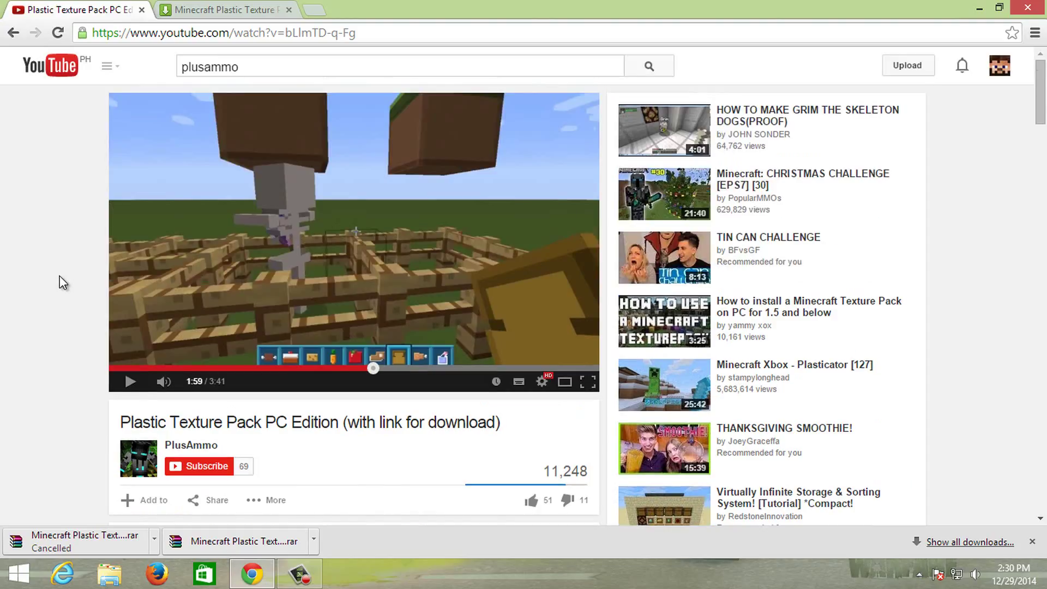
pyautogui.click(201, 448)
pyautogui.scroll(-3, 955, 198)
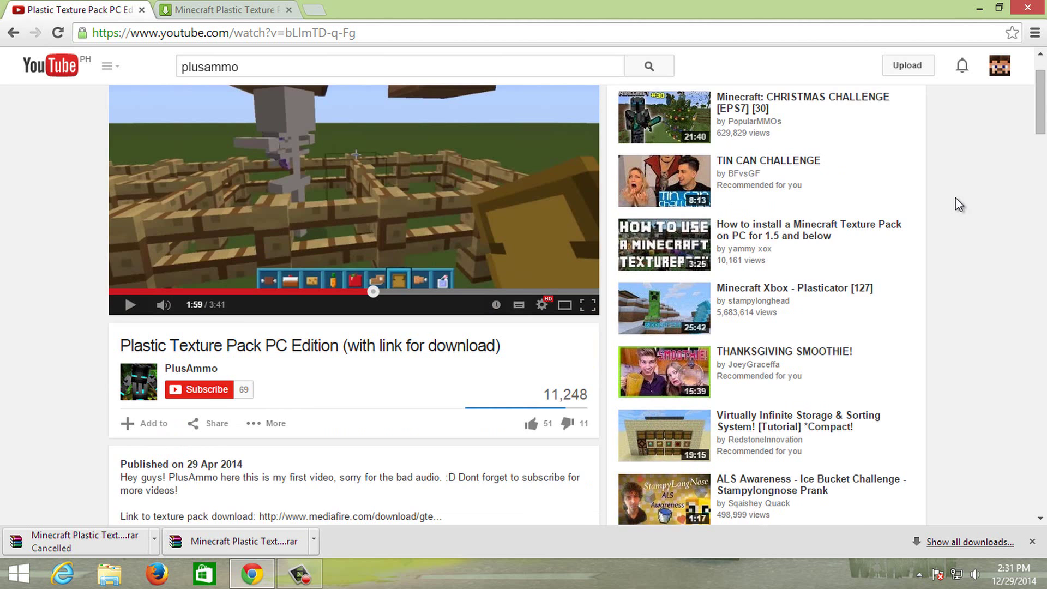
pyautogui.scroll(-2, 954, 197)
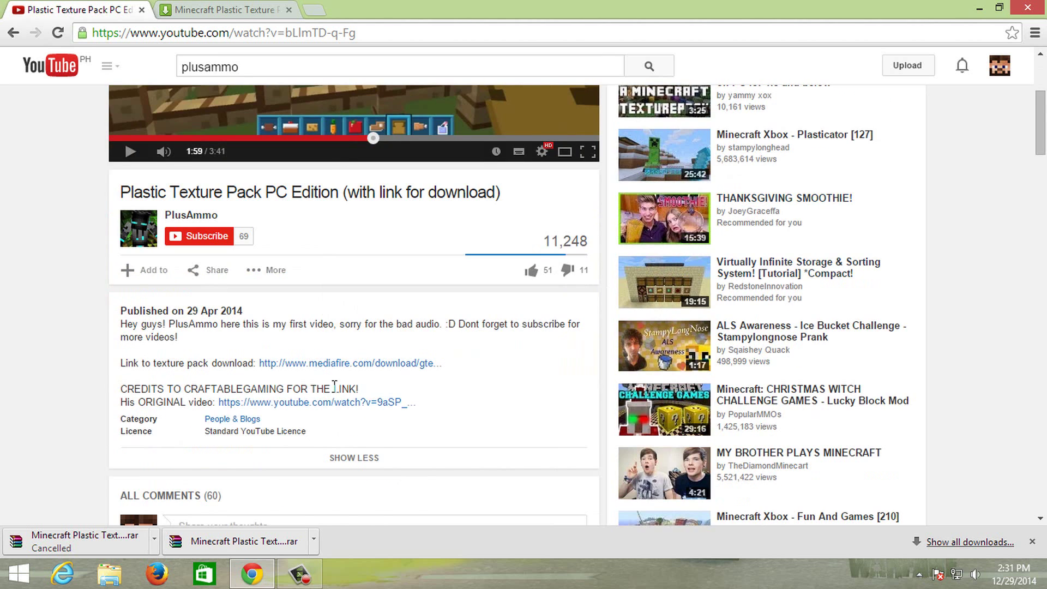
pyautogui.scroll(3, 338, 300)
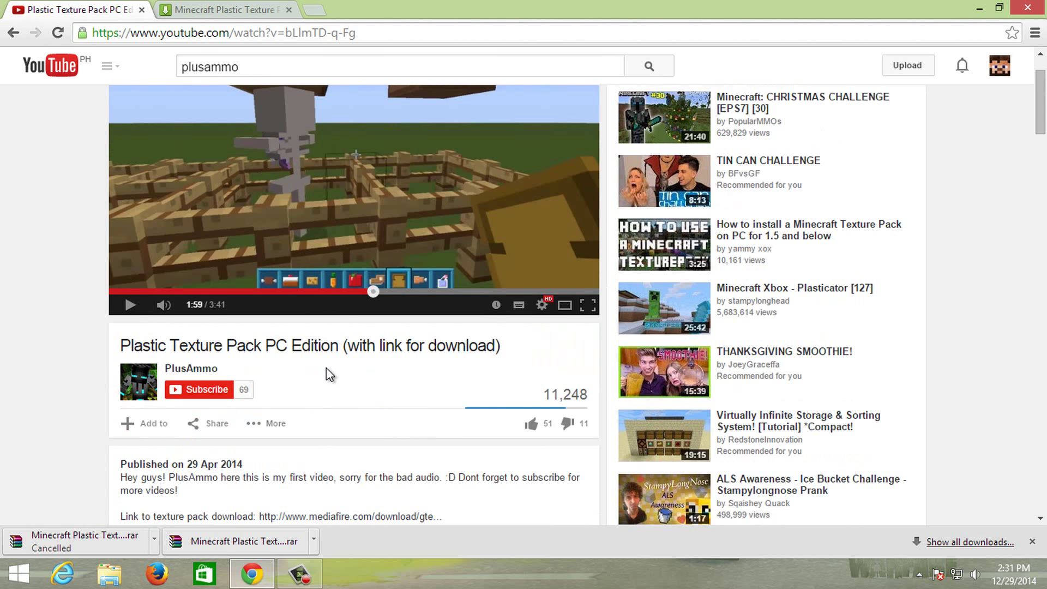
pyautogui.scroll(-2, 326, 369)
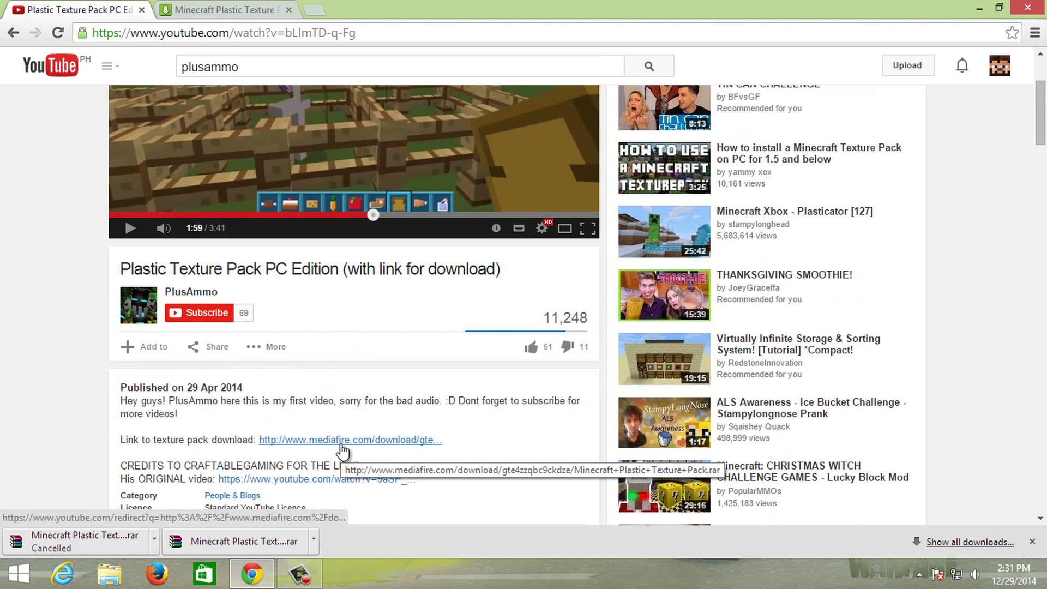
pyautogui.click(204, 2)
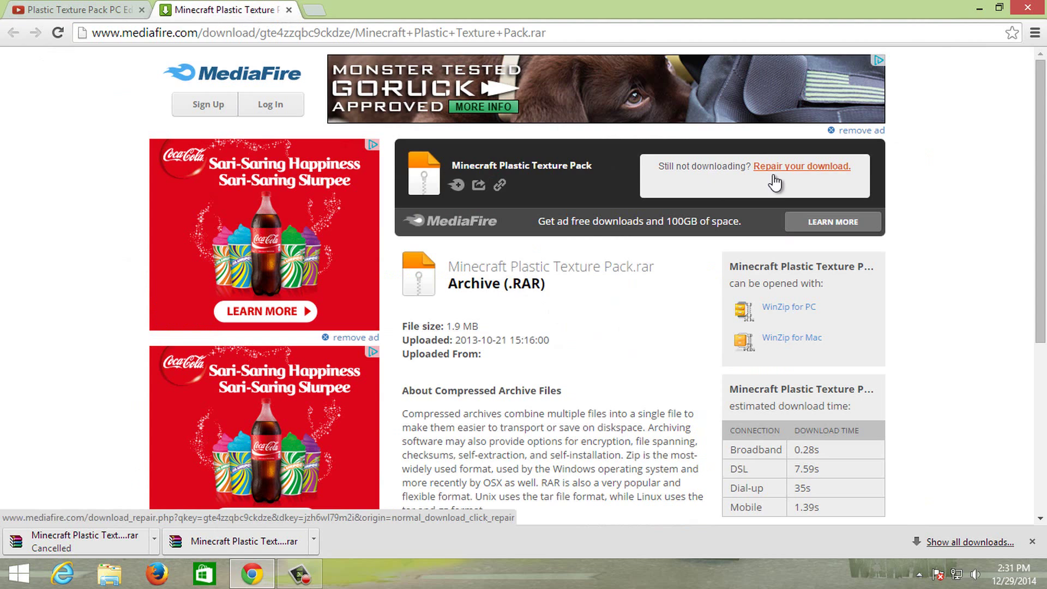
pyautogui.click(980, 7)
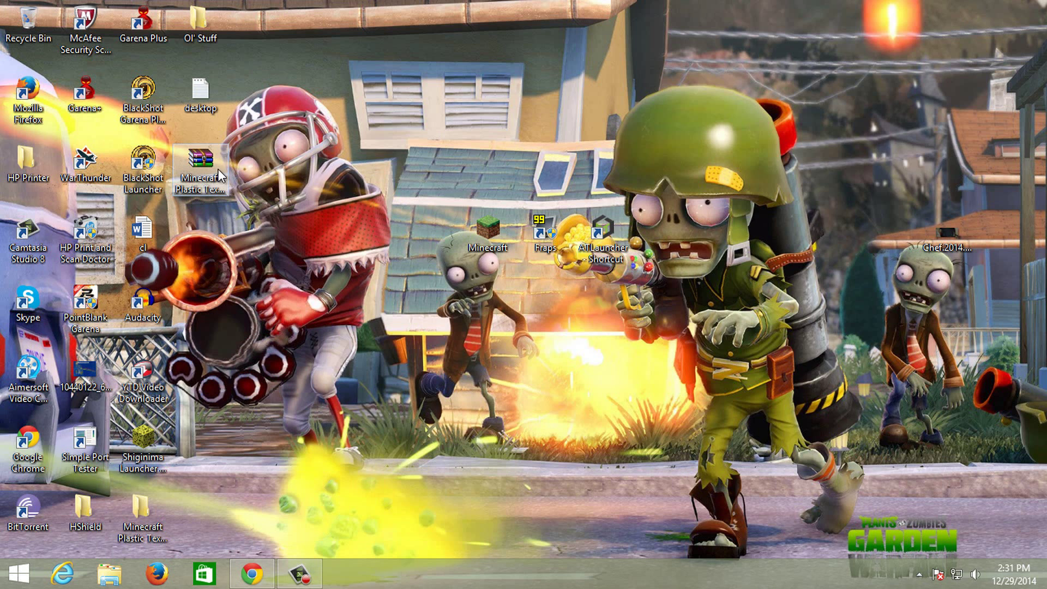
pyautogui.click(209, 184)
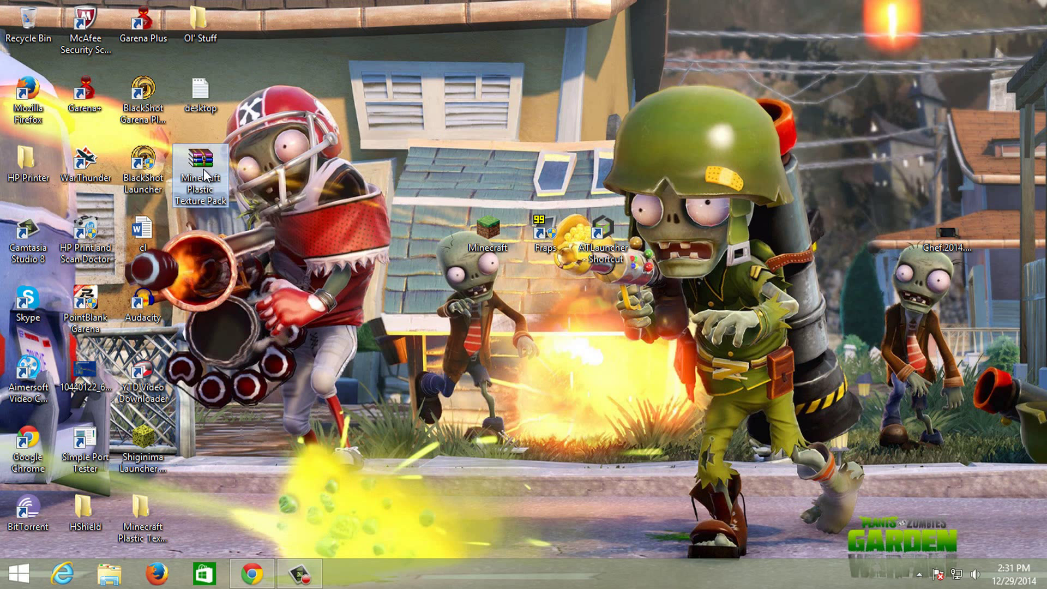
pyautogui.rightClick(204, 169)
pyautogui.click(272, 232)
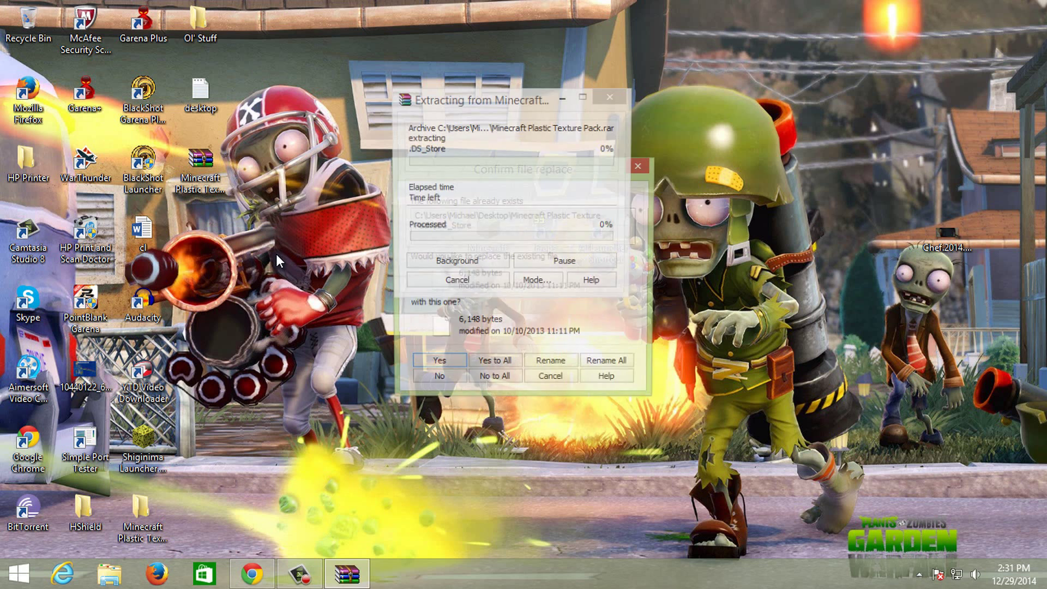
pyautogui.click(551, 380)
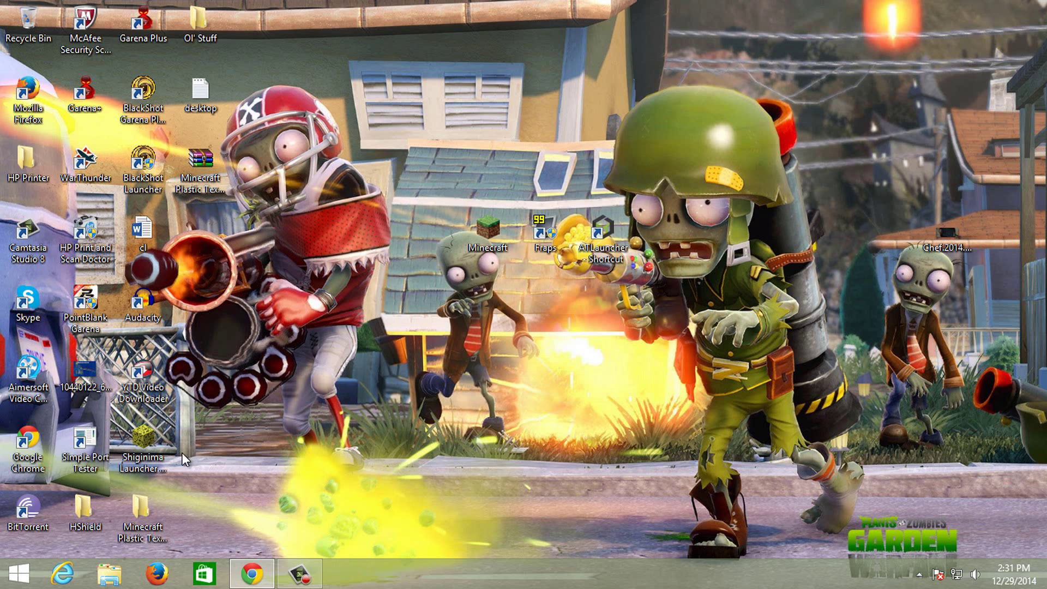
# Inspect the contents of the extracted Minecraft Plastic Texture Pack folder on the desktop and close it
pyautogui.click(164, 504)
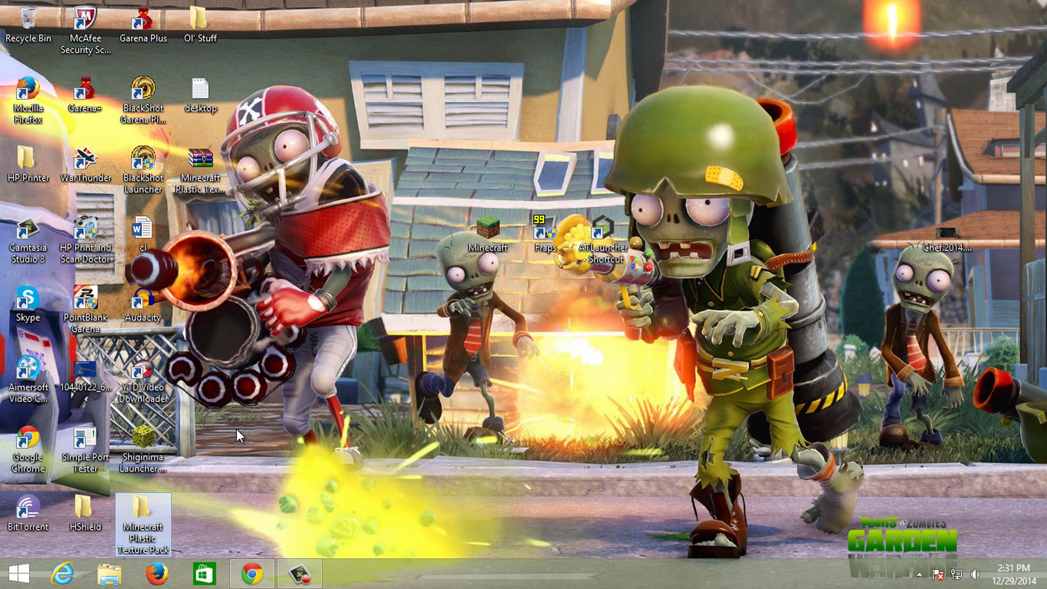
pyautogui.doubleClick(143, 522)
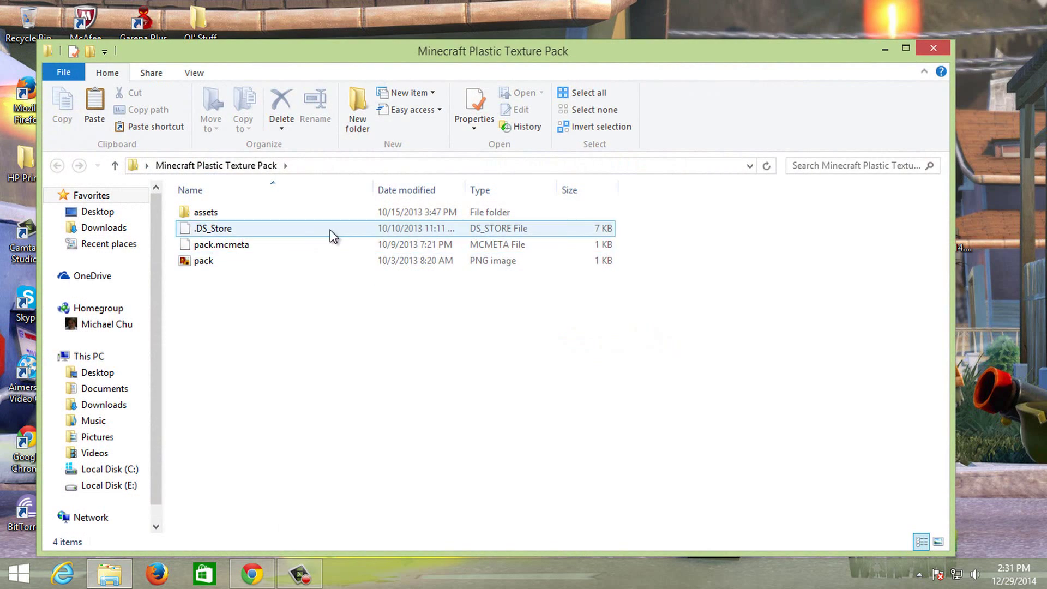
pyautogui.click(933, 48)
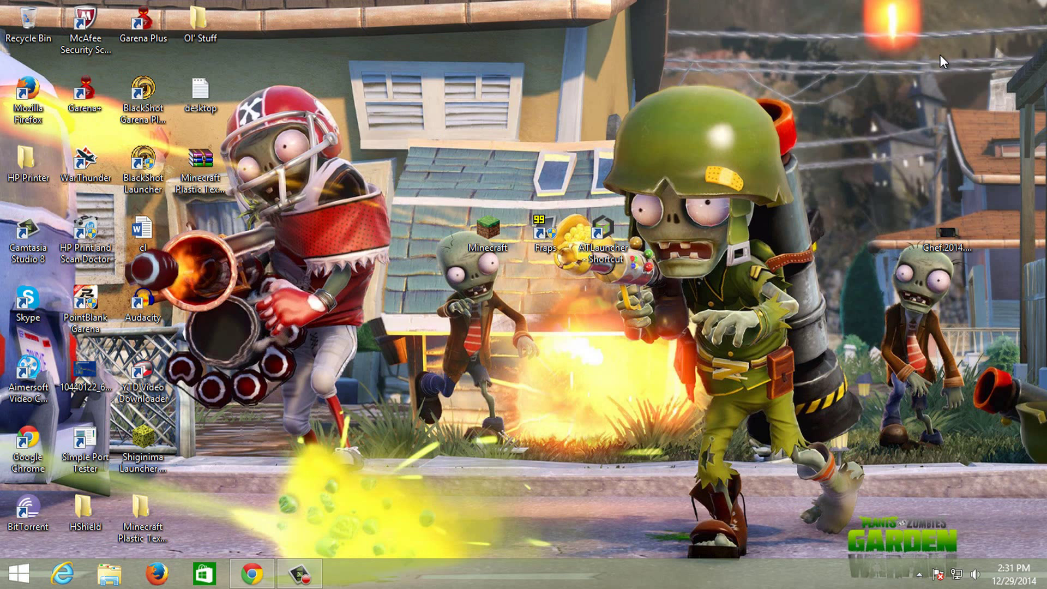
# Run %appdata% and open the resourcepacks folder inside the .minecraft folder
pyautogui.press('super+r')
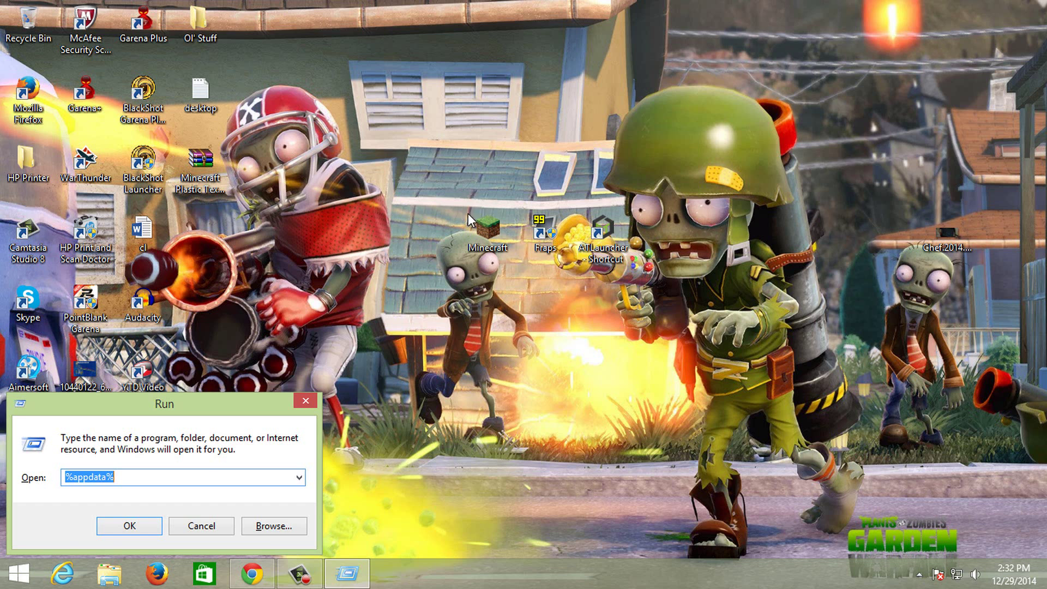
pyautogui.write('%app')
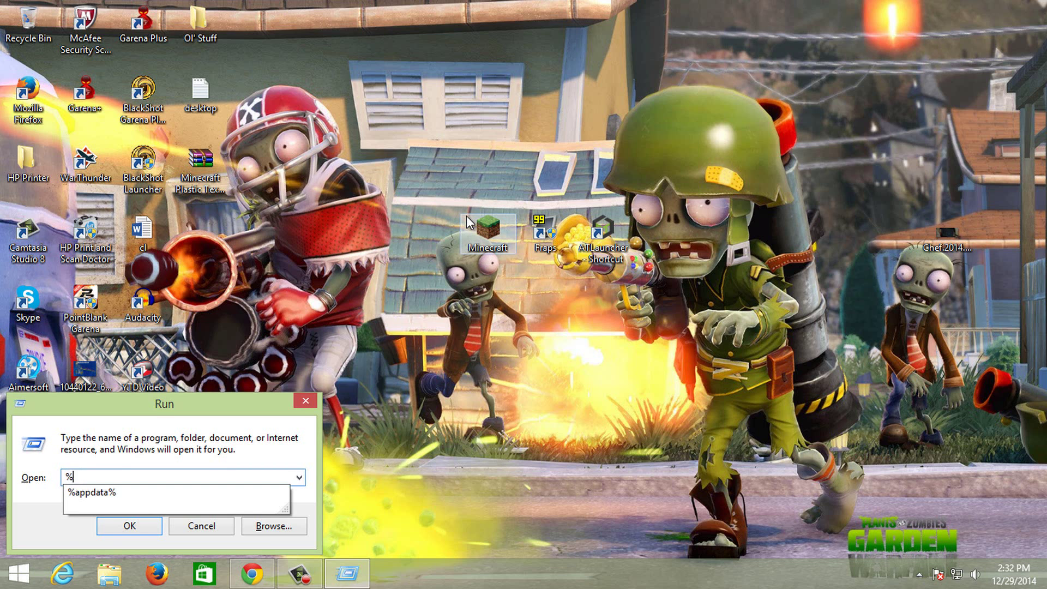
pyautogui.write('data%')
pyautogui.press('Return')
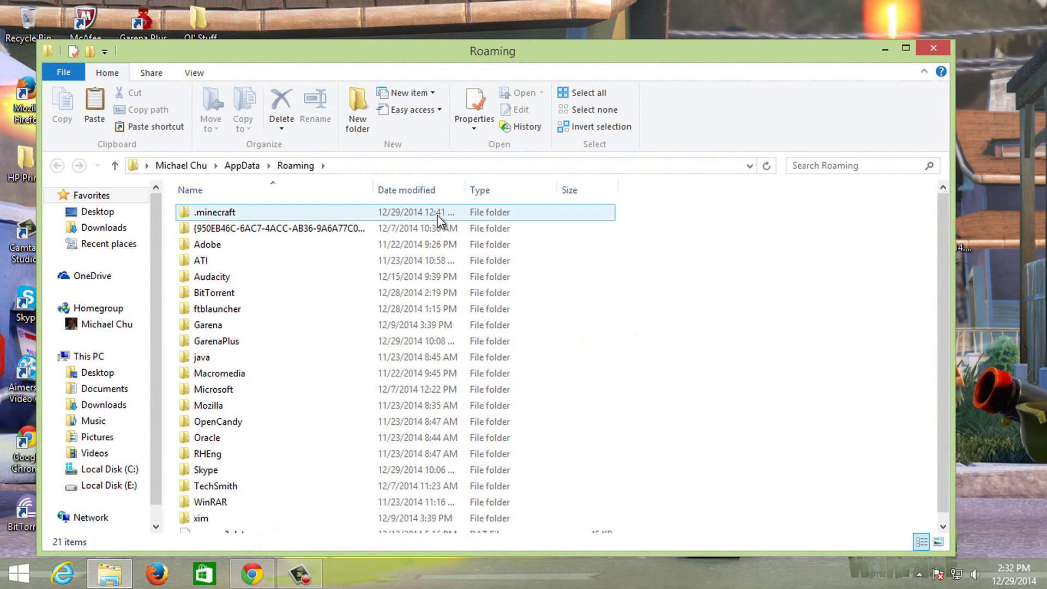
pyautogui.doubleClick(438, 216)
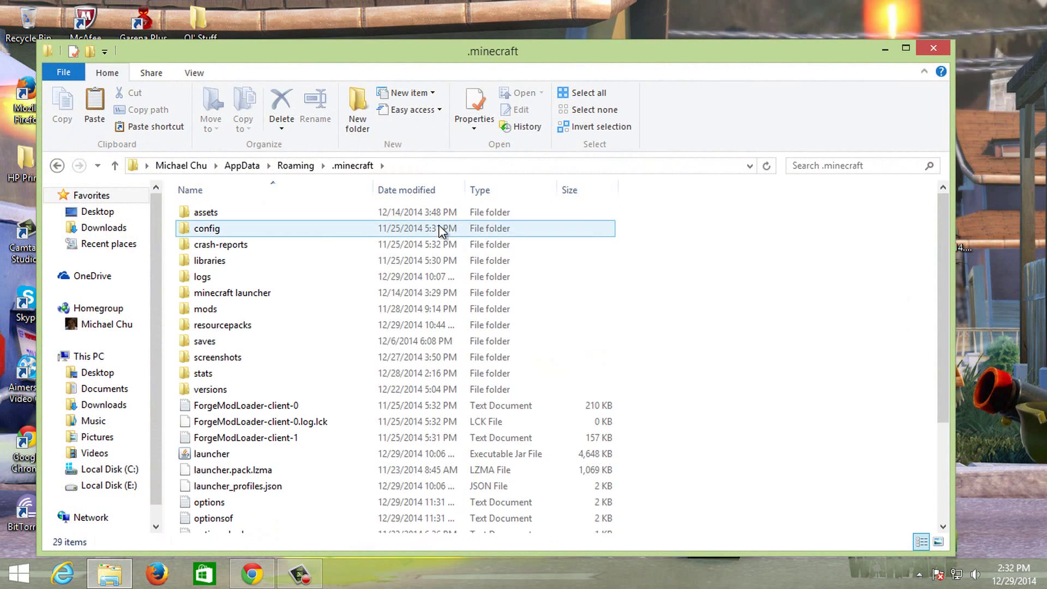
pyautogui.doubleClick(458, 325)
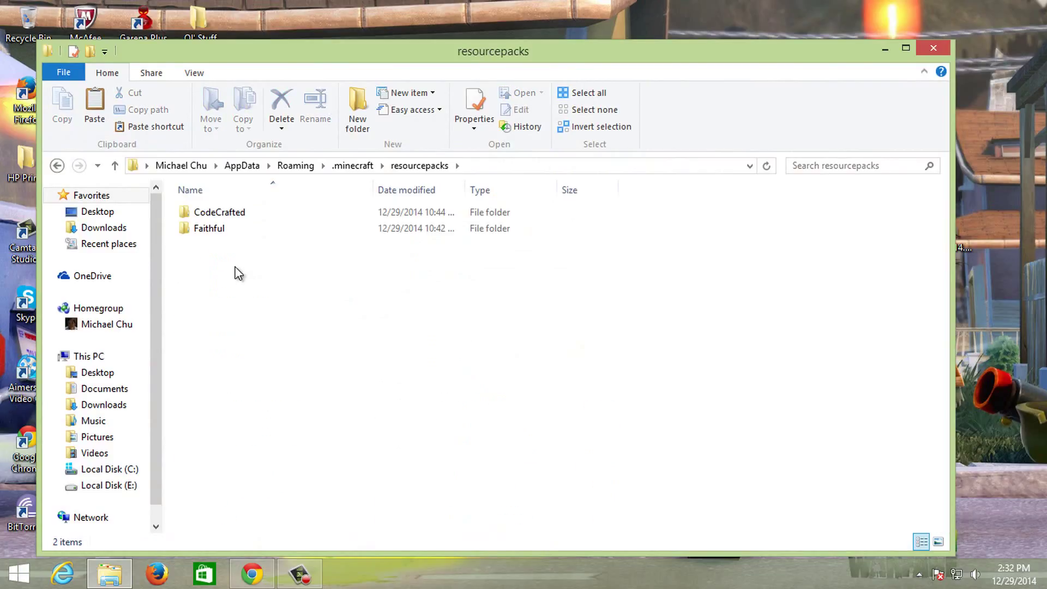
# Paste the copied Minecraft Plastic Texture Pack folder into resourcepacks and minimise the folder window
pyautogui.rightClick(236, 267)
pyautogui.click(316, 392)
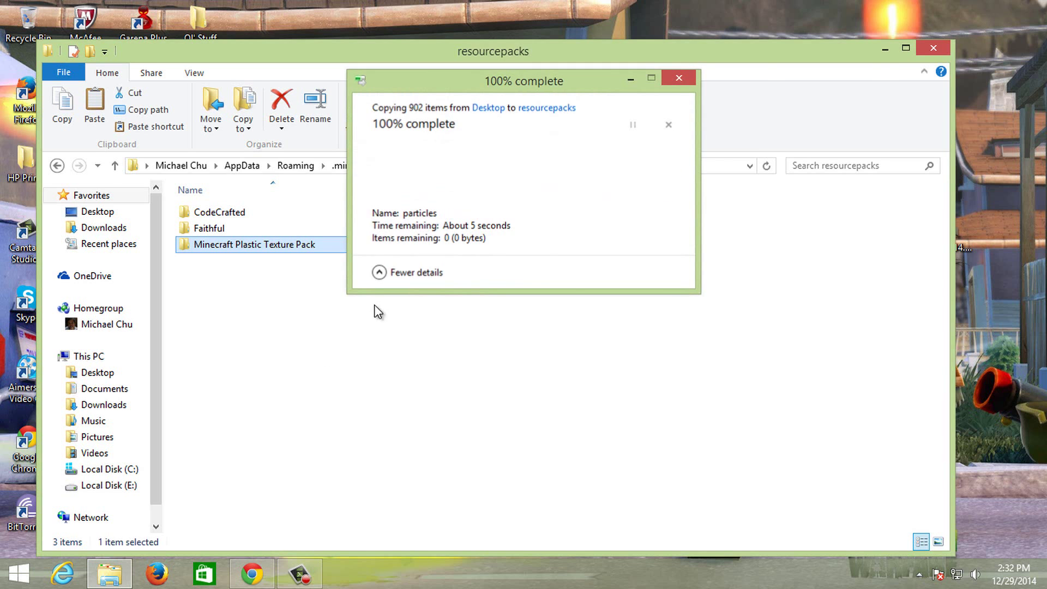
pyautogui.click(885, 49)
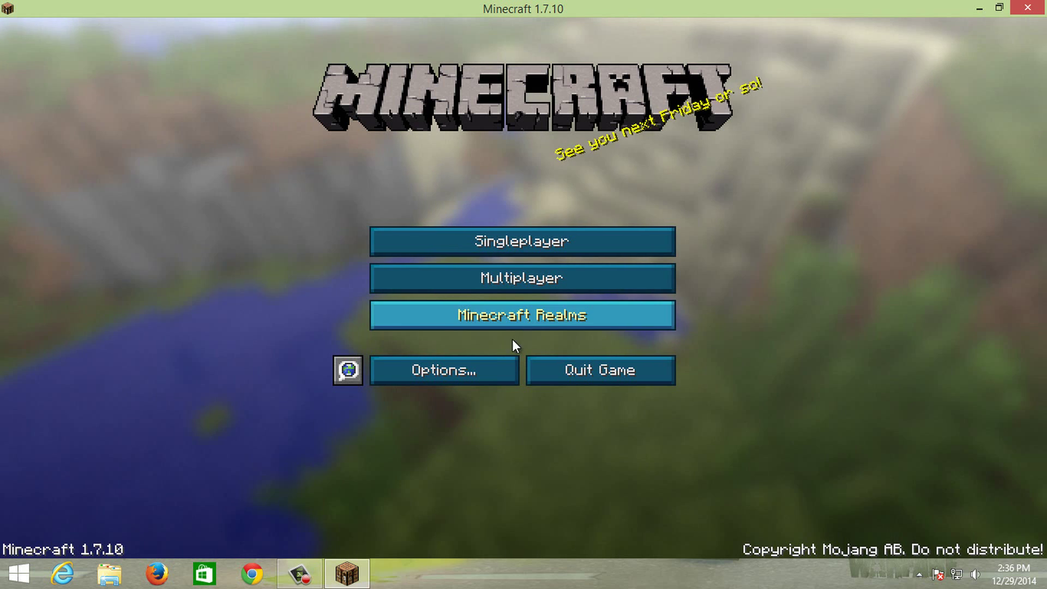
# In Minecraft's resource pack options, deselect the Minecraft Plastic Texture Pack, select it again and apply the selection
pyautogui.click(489, 368)
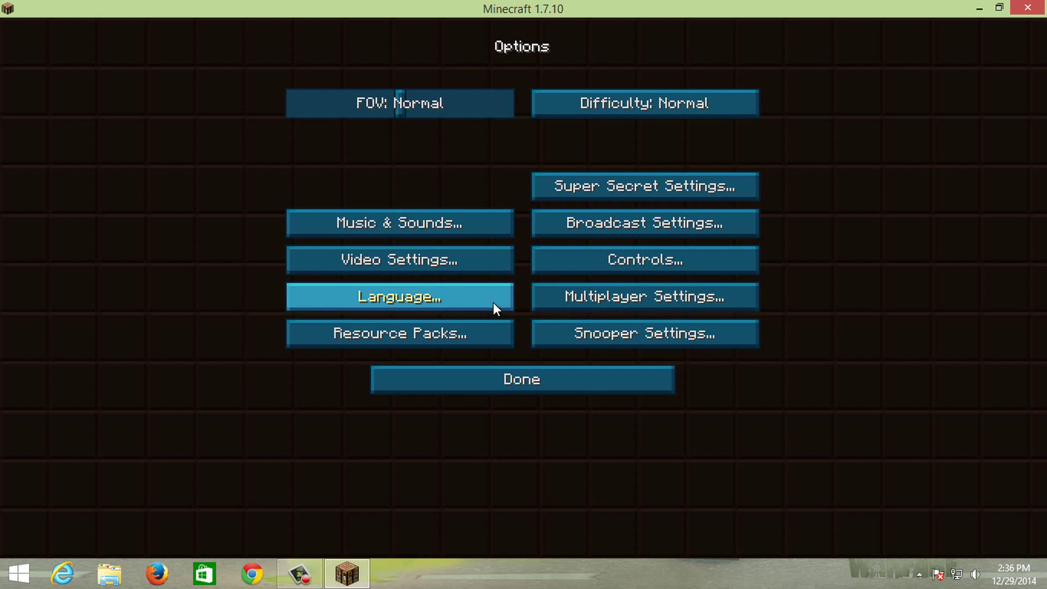
pyautogui.click(494, 328)
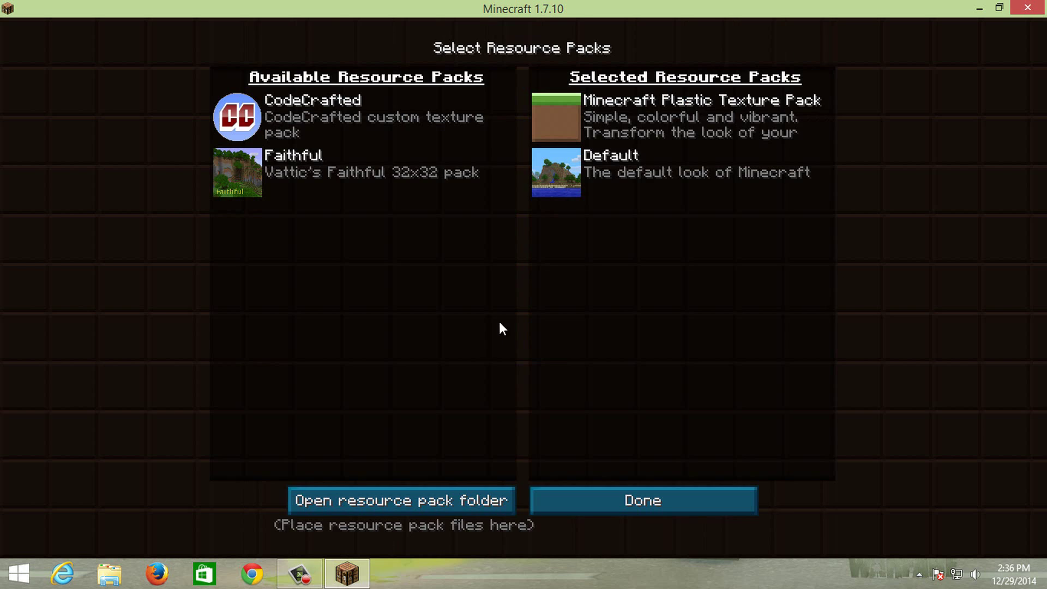
pyautogui.click(556, 120)
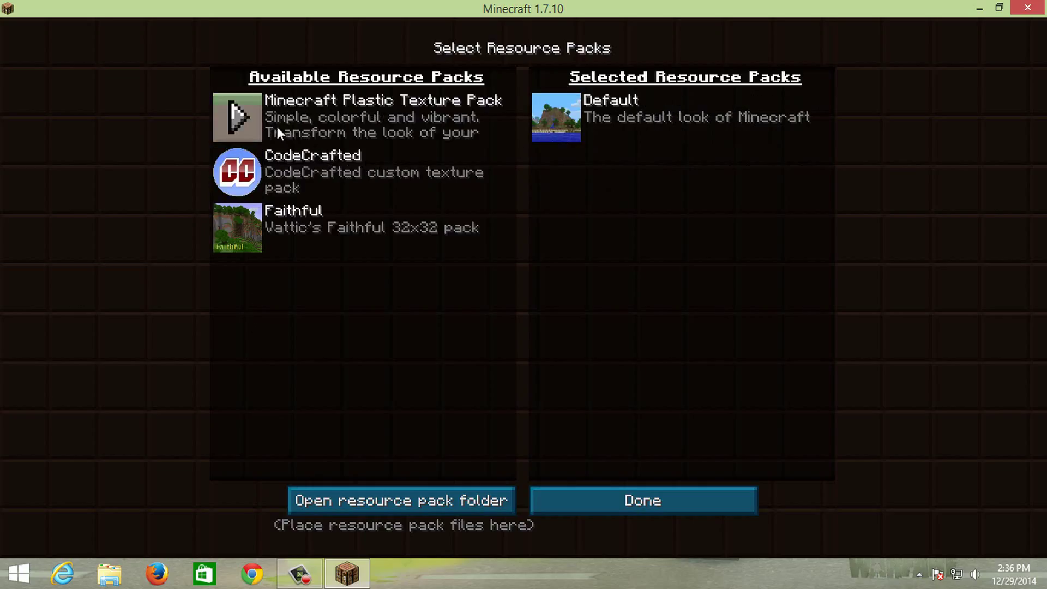
pyautogui.click(241, 119)
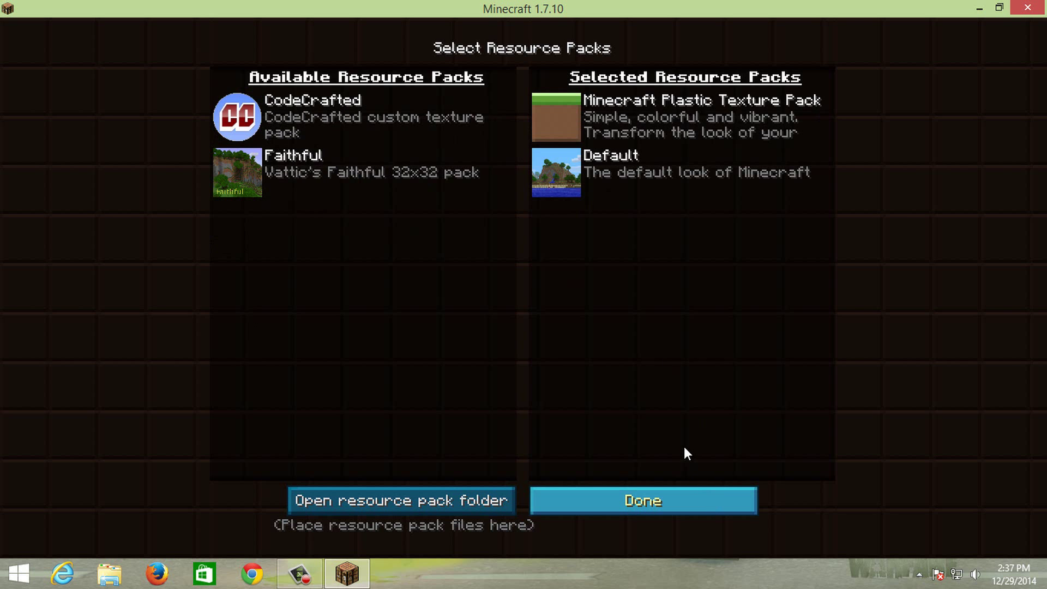
pyautogui.click(684, 491)
pyautogui.click(632, 381)
# Load the singleplayer creative world New World and walk across the grassland, briefly showing the debug information
pyautogui.click(541, 241)
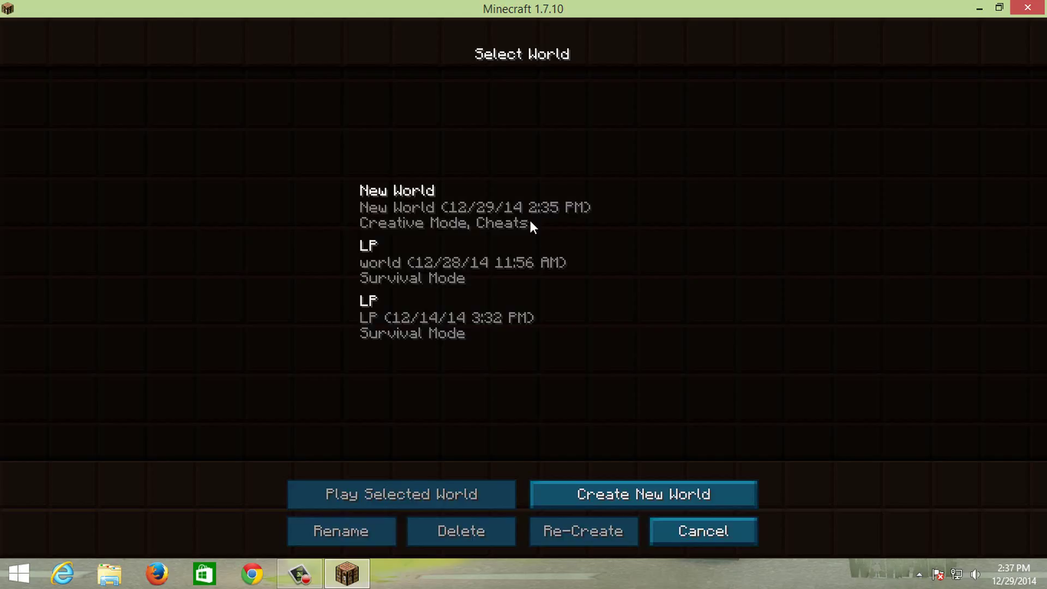
pyautogui.doubleClick(528, 213)
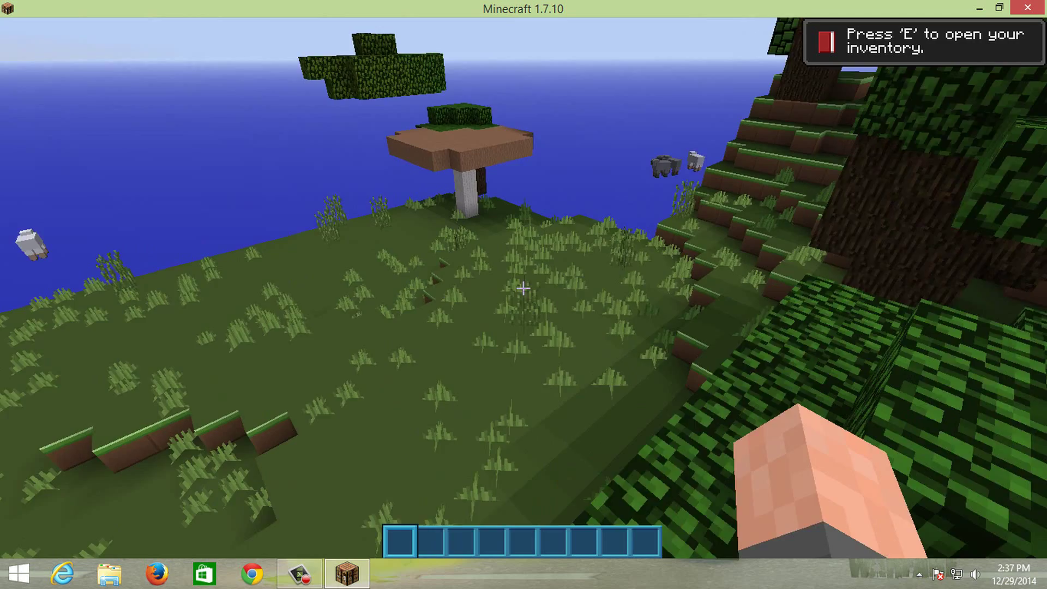
pyautogui.press('w')
pyautogui.press('F3')
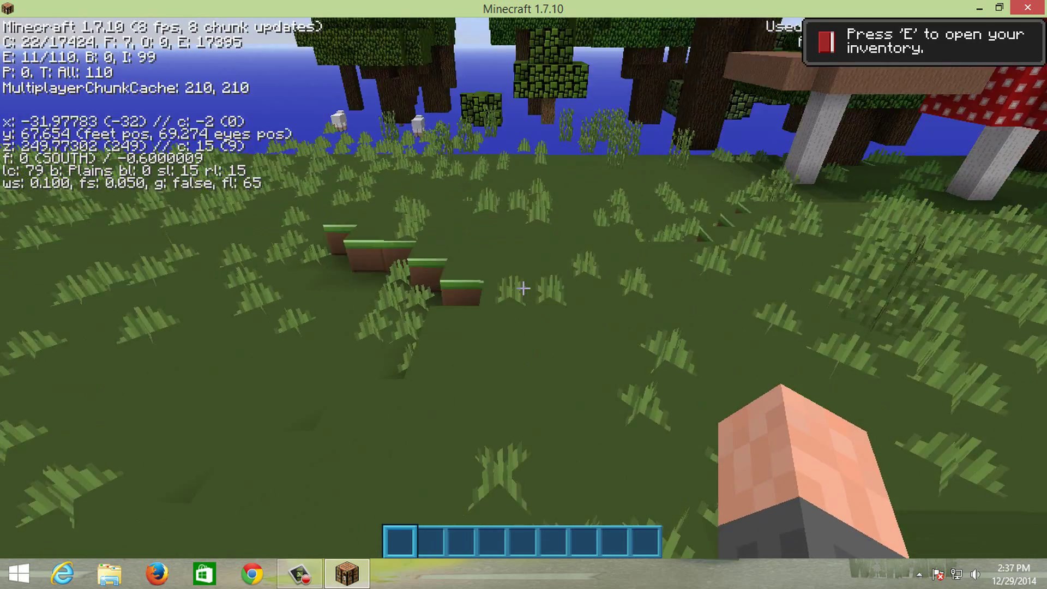
pyautogui.press('w')
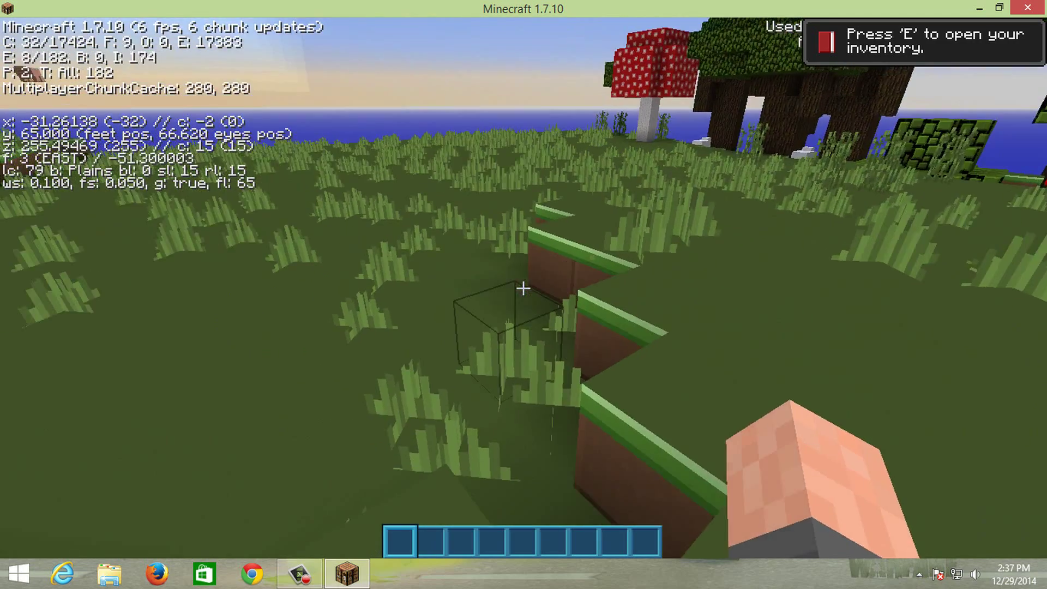
pyautogui.press('F3')
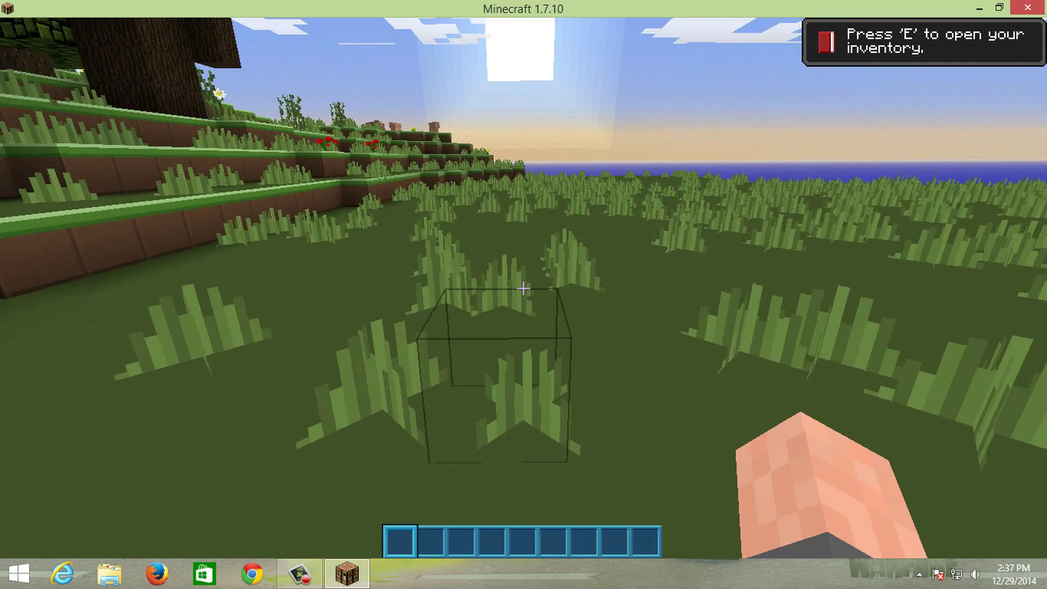
# Browse the building blocks, then put a sticky piston and a lever from the Redstone items into the first two hotbar slots
pyautogui.press('e')
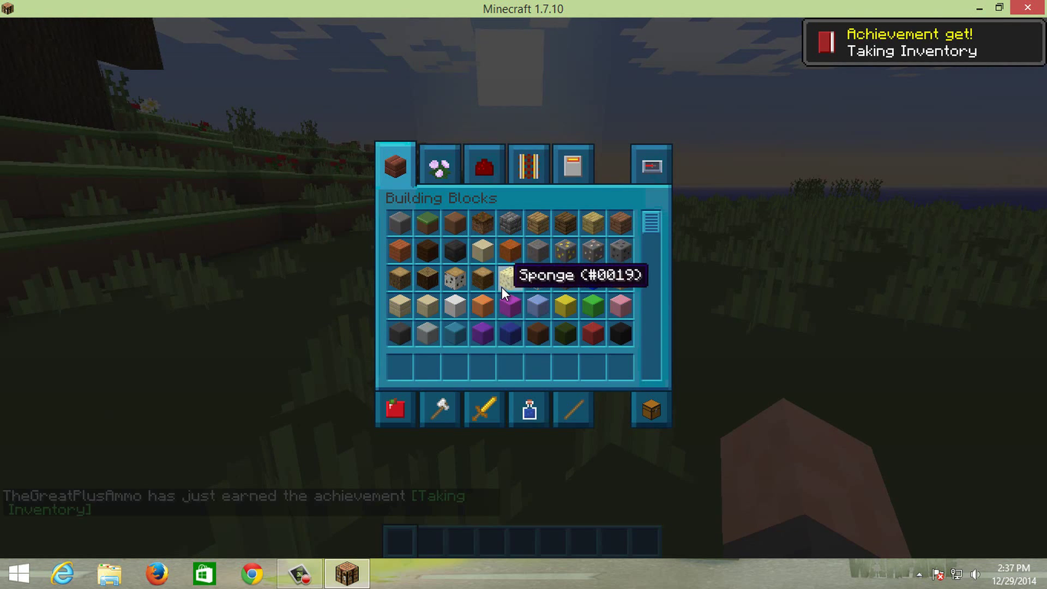
pyautogui.scroll(-8, 502, 288)
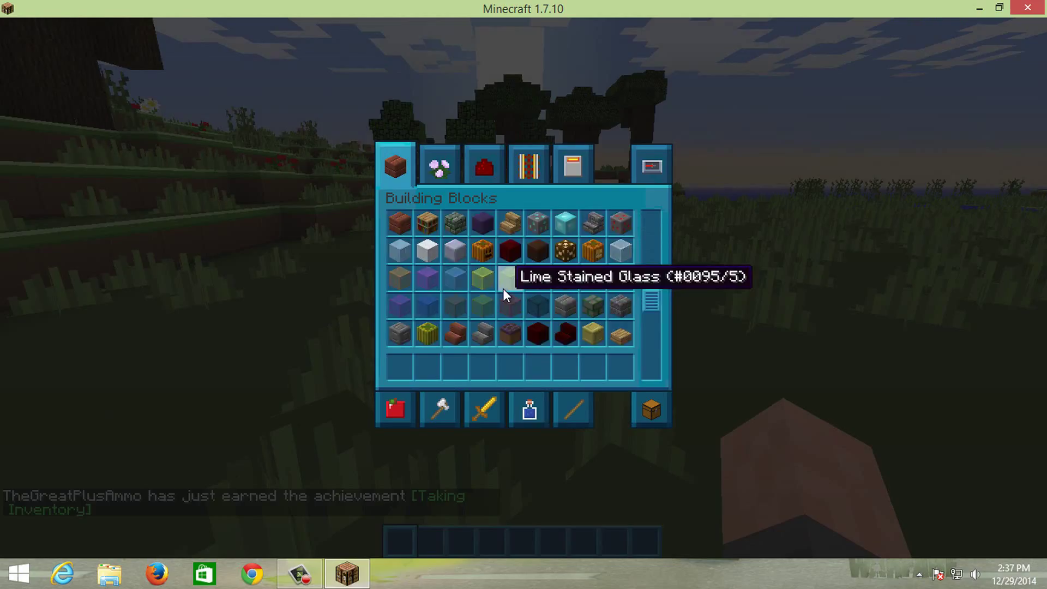
pyautogui.scroll(-3, 501, 261)
pyautogui.click(498, 175)
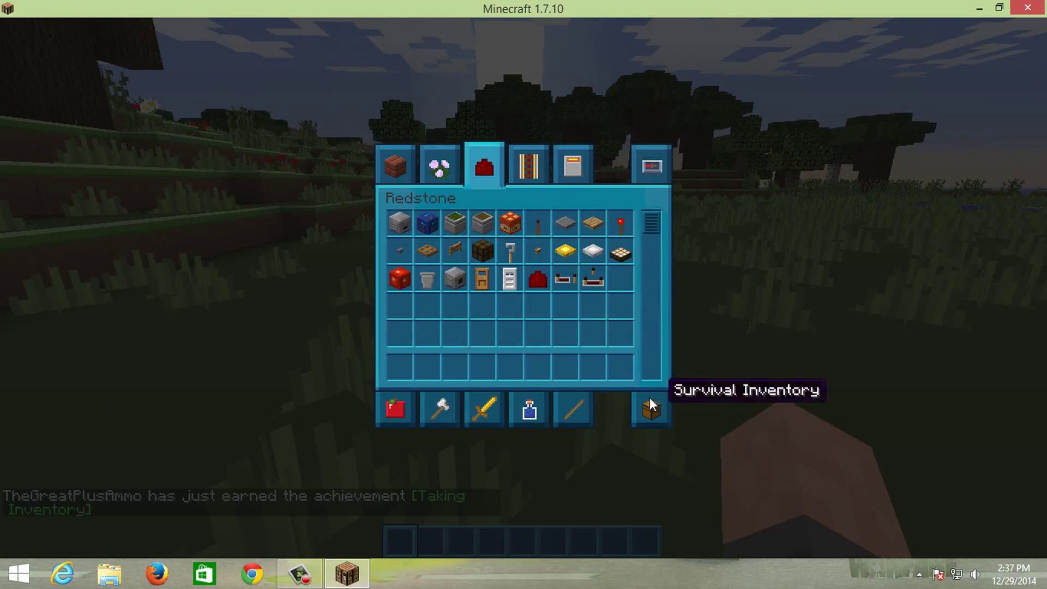
pyautogui.click(461, 228)
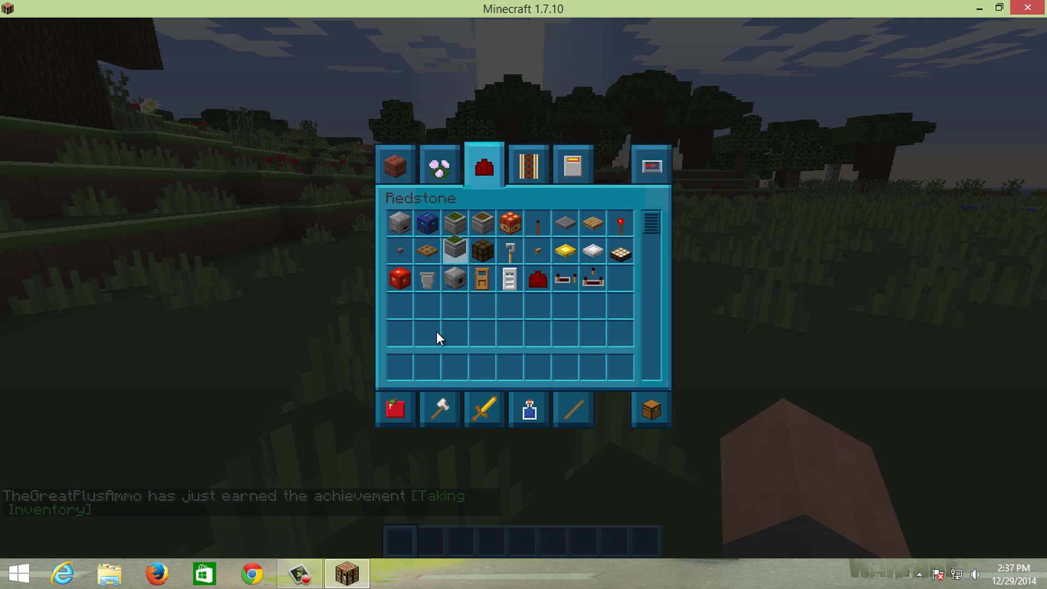
pyautogui.click(403, 365)
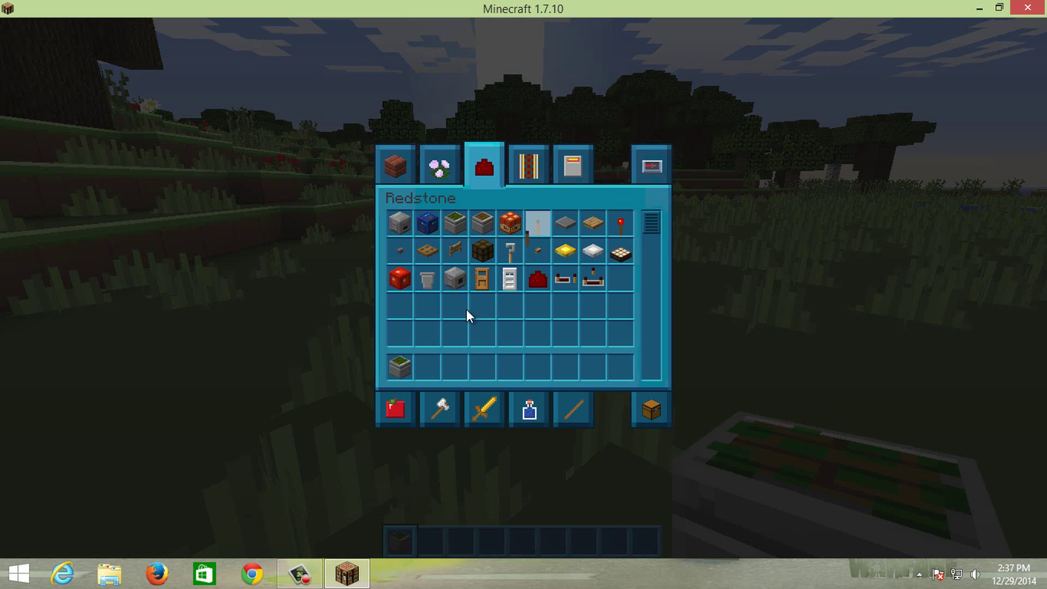
pyautogui.click(427, 367)
pyautogui.press('e')
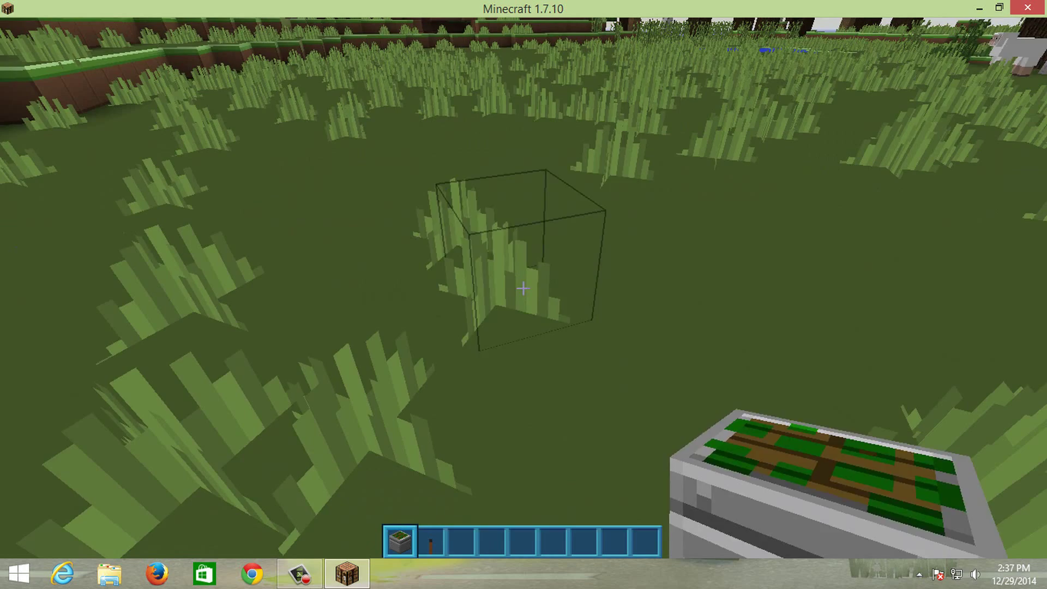
# Place the sticky piston on the grass and switch to holding the lever
pyautogui.rightClick(523, 288)
pyautogui.press('2')
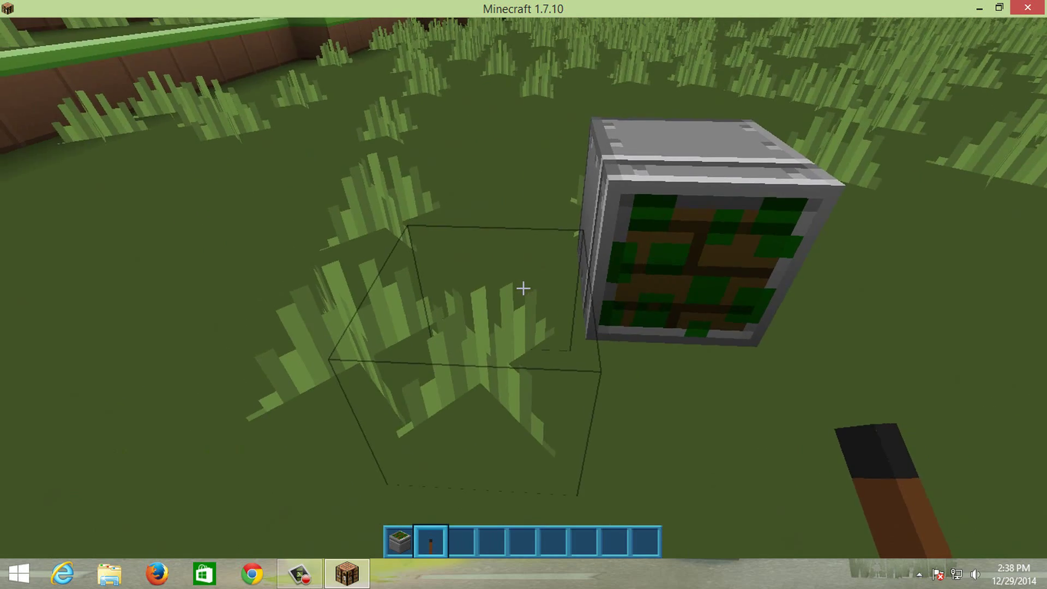